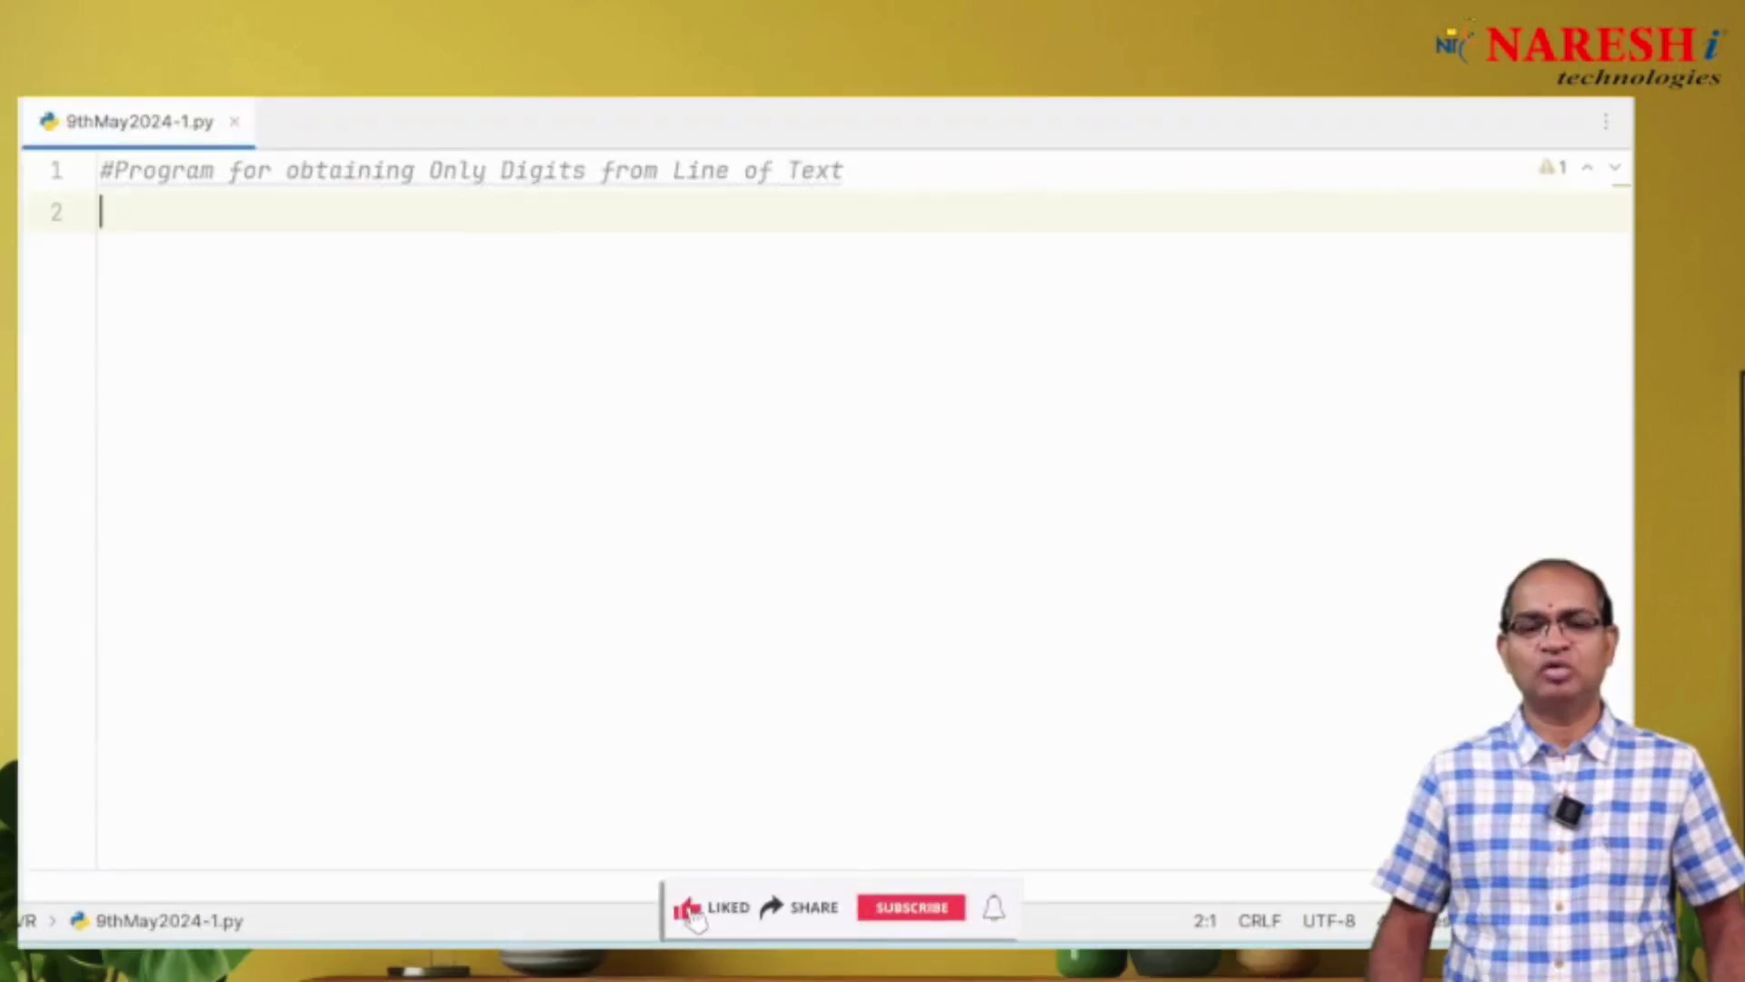
text(s=)
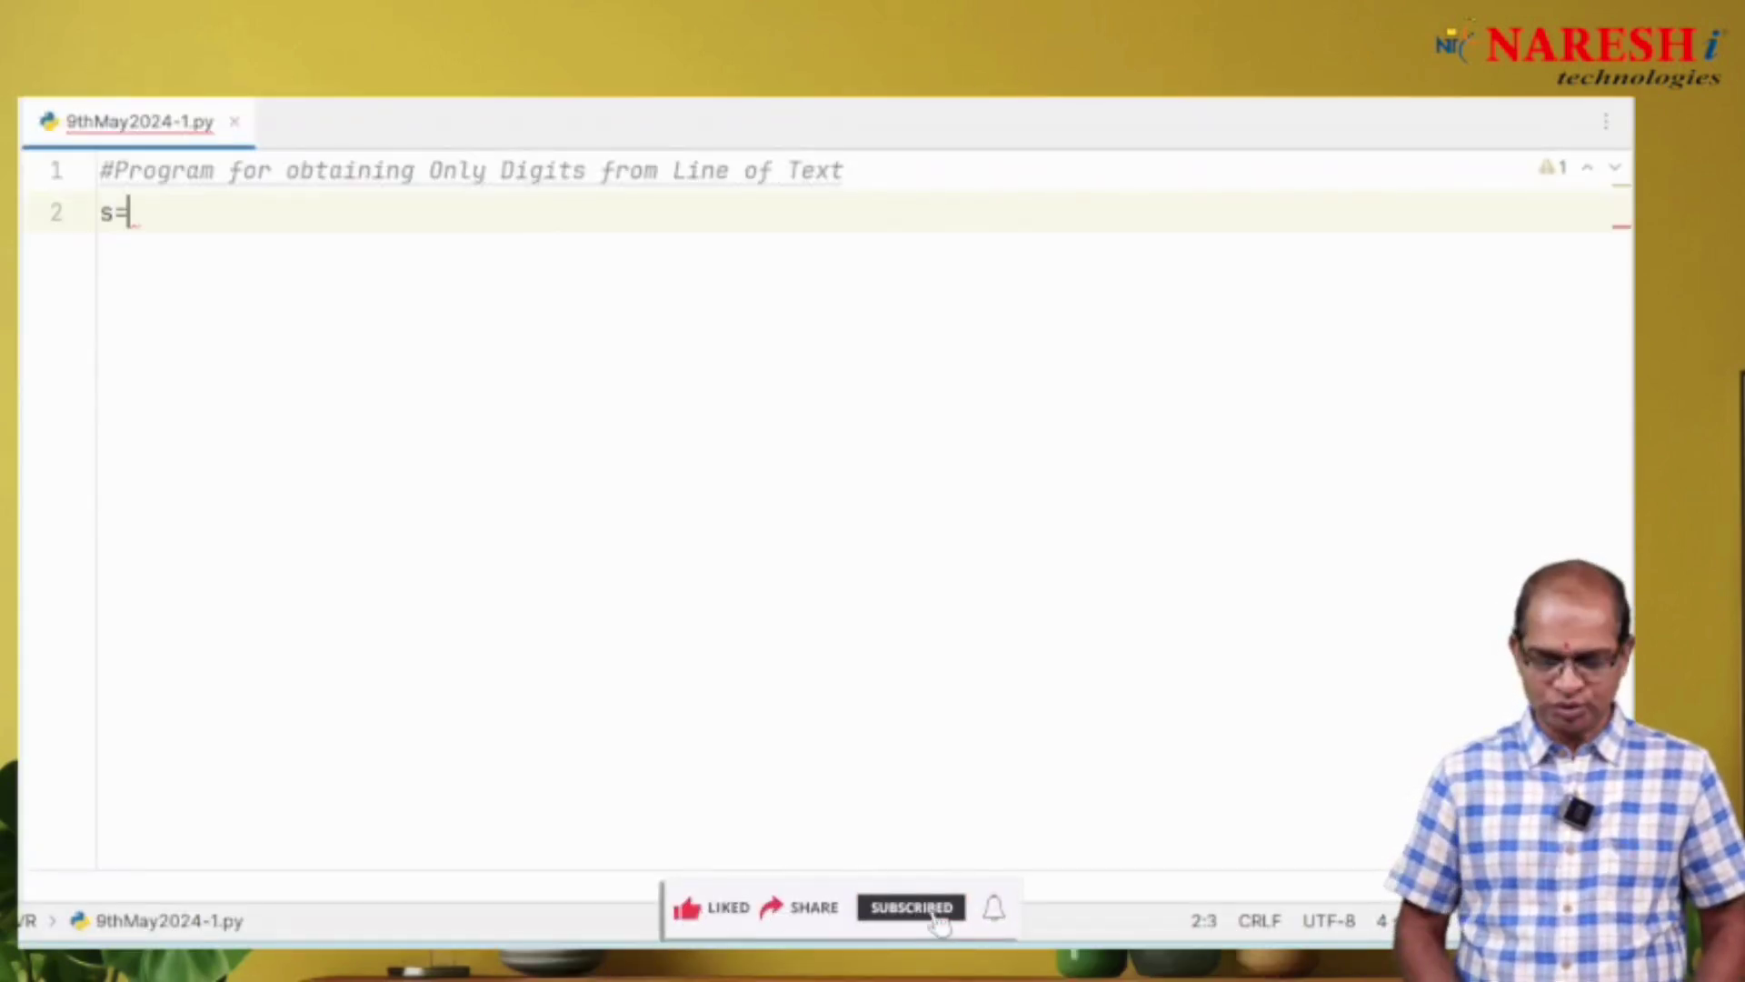
text("Pyt)
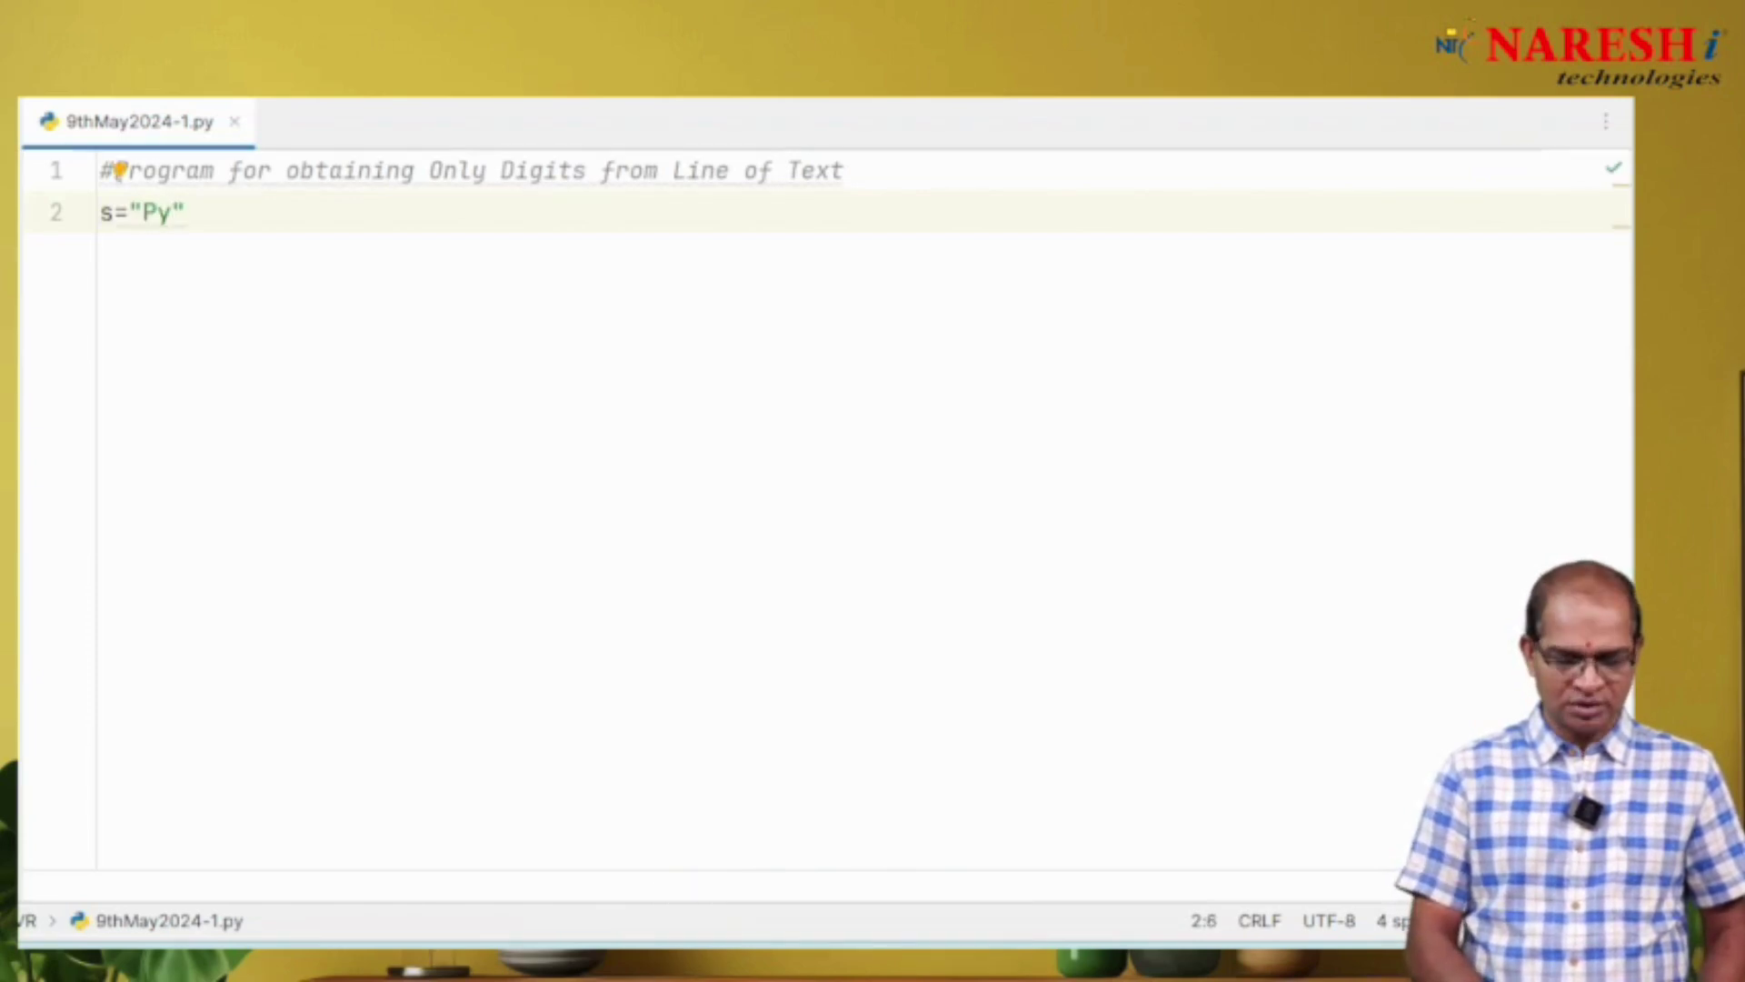
text(o7n)
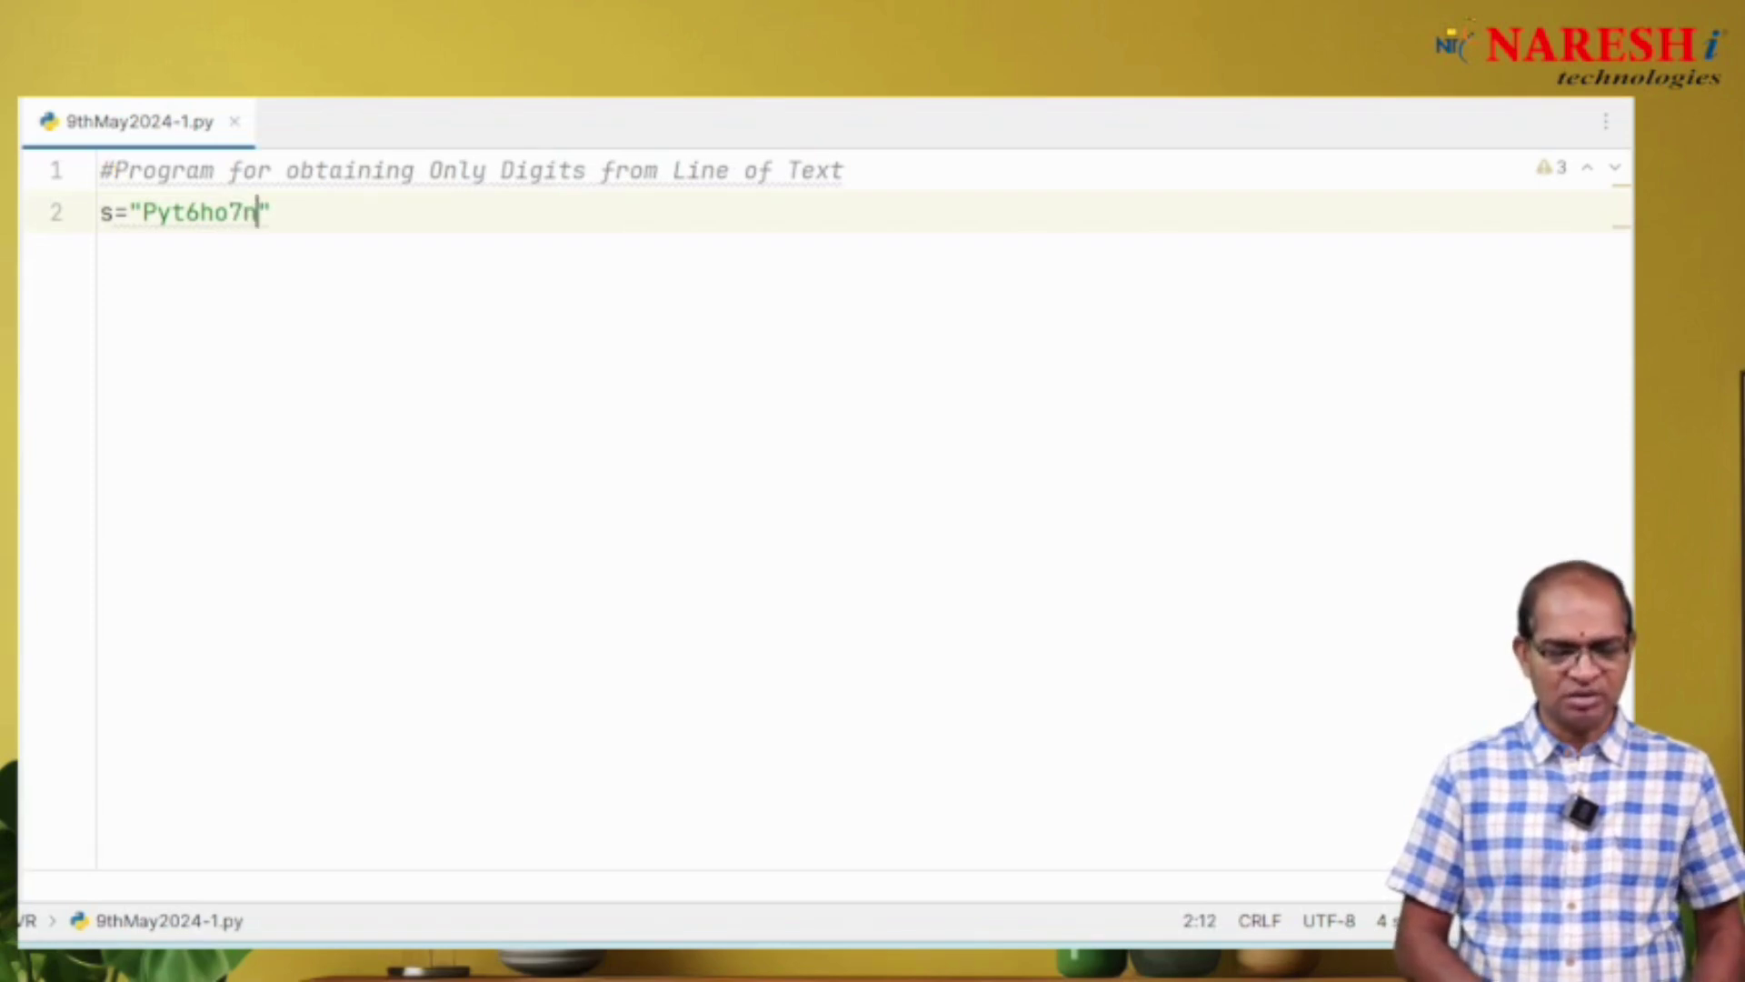
text(9)
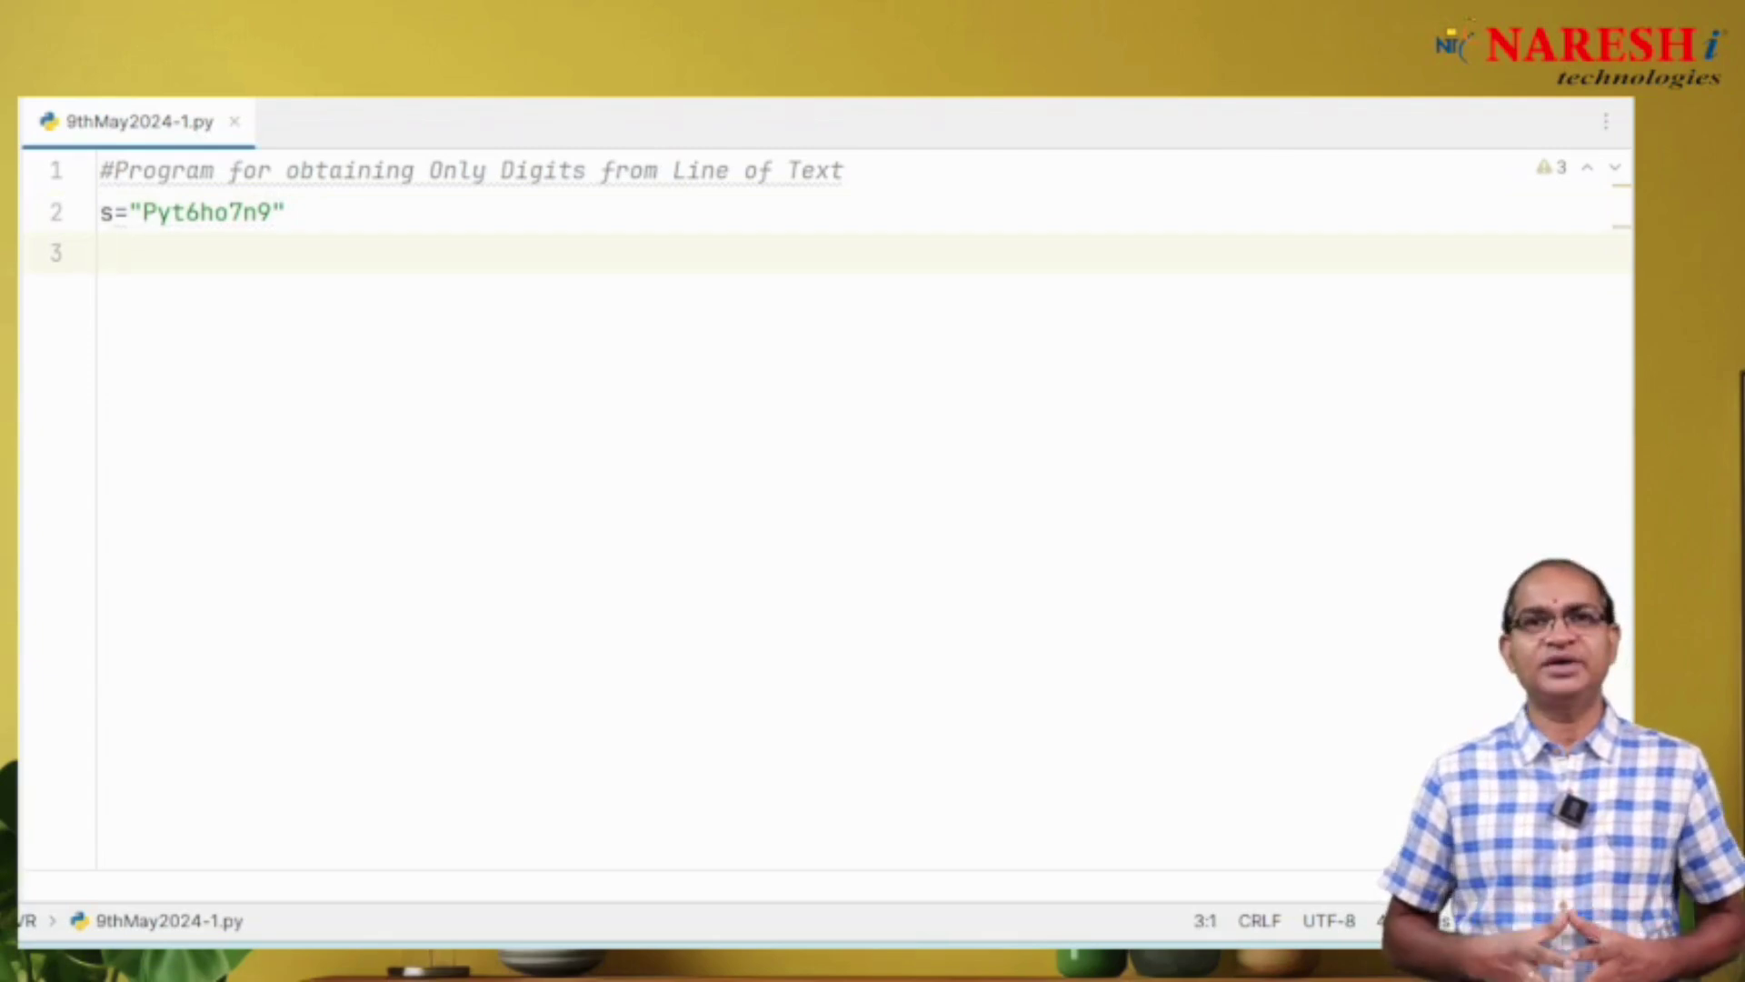
text(for)
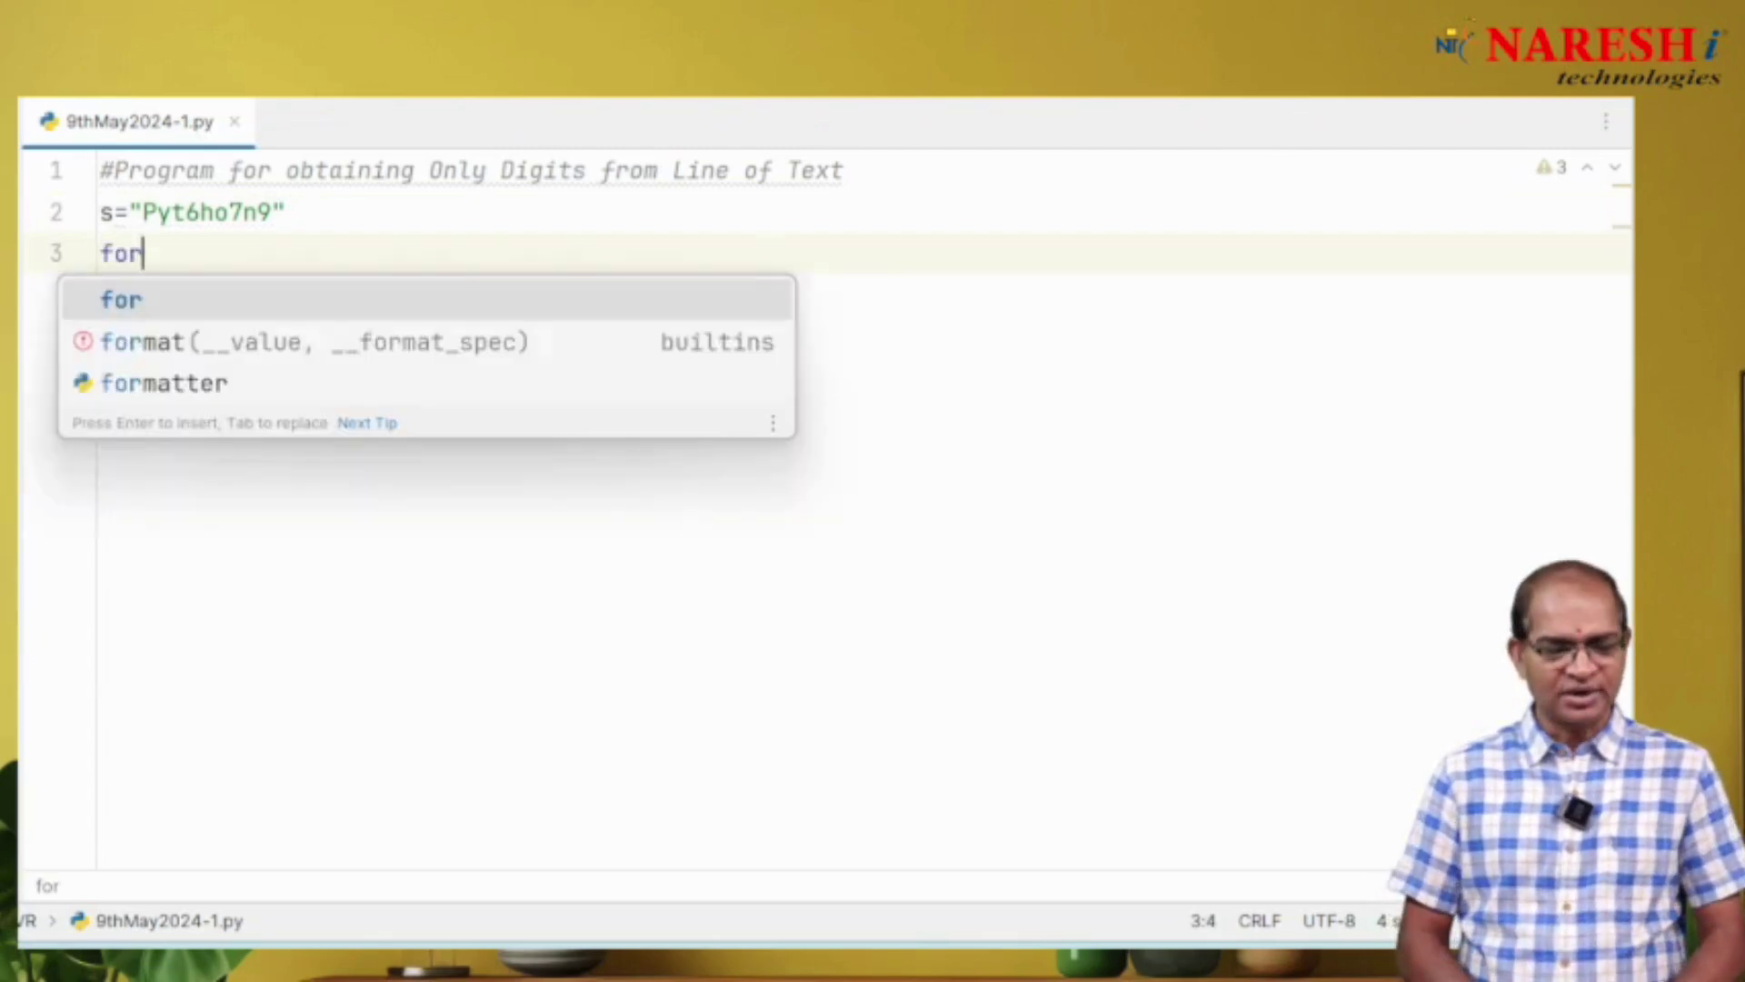
text( ch in s)
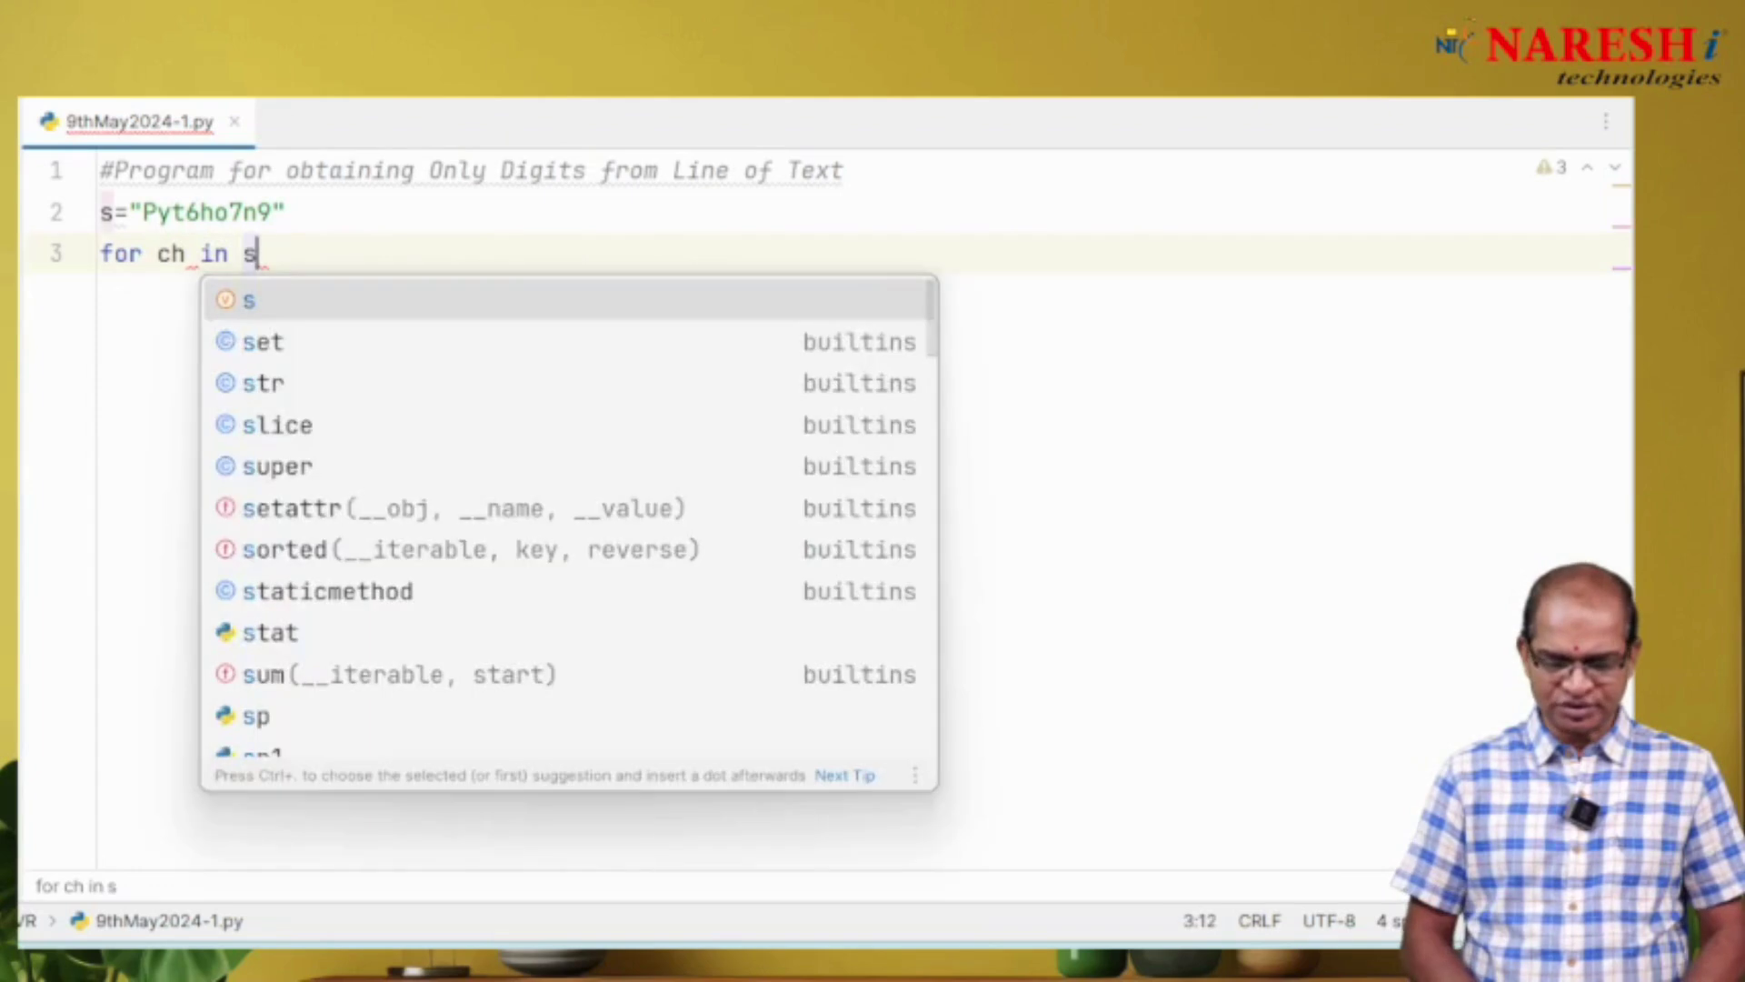
text(:)
Write the `for ch in s:` loop with `if(ch.isdigit()):` and `print(ch)` in its body
key(Return)
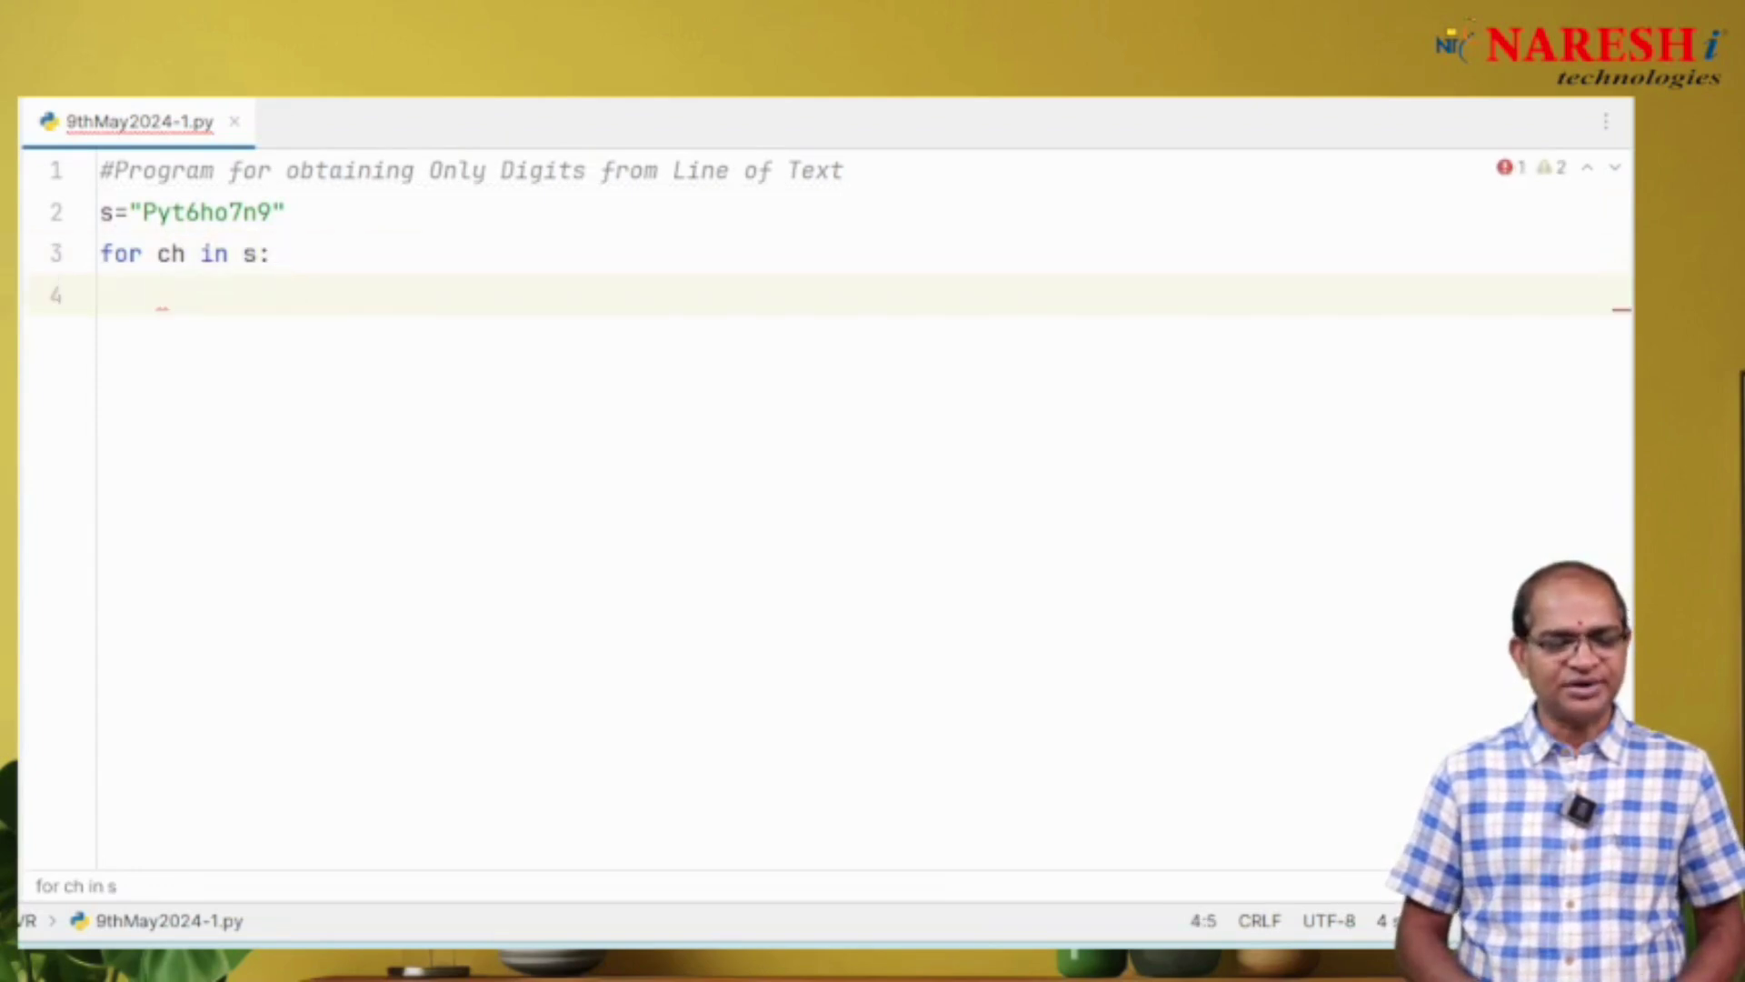
text(if(ch)
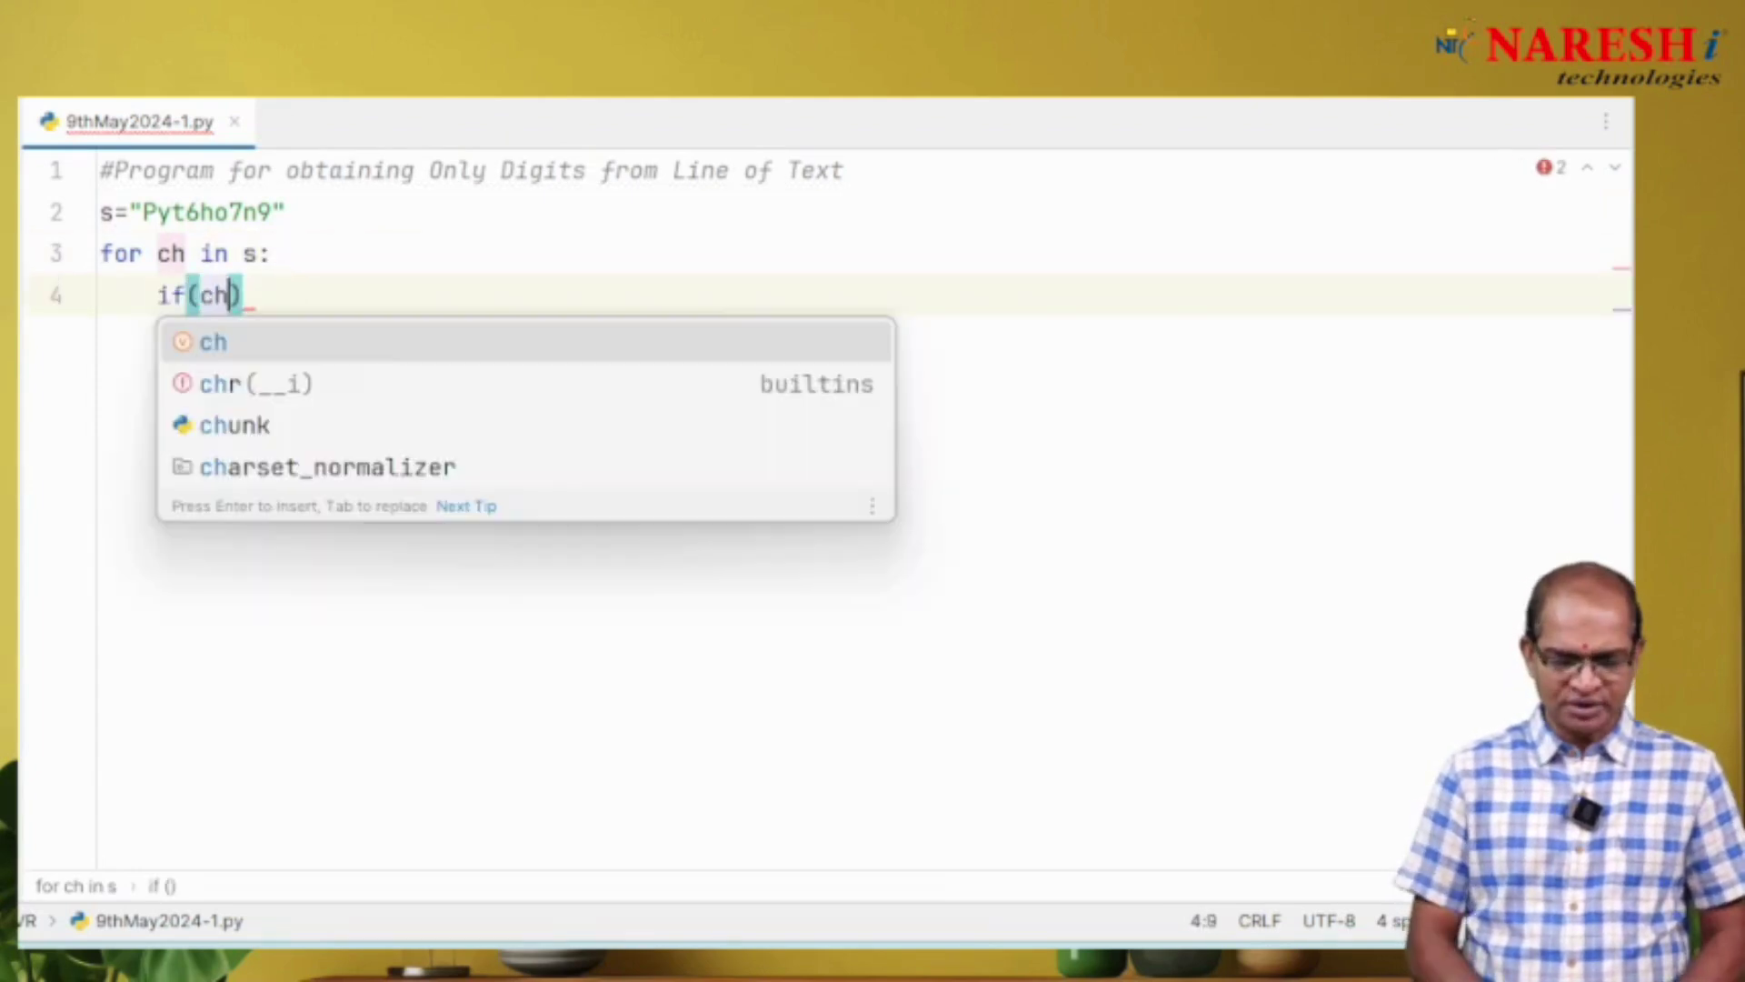
key(Escape)
text(.is)
key(Return)
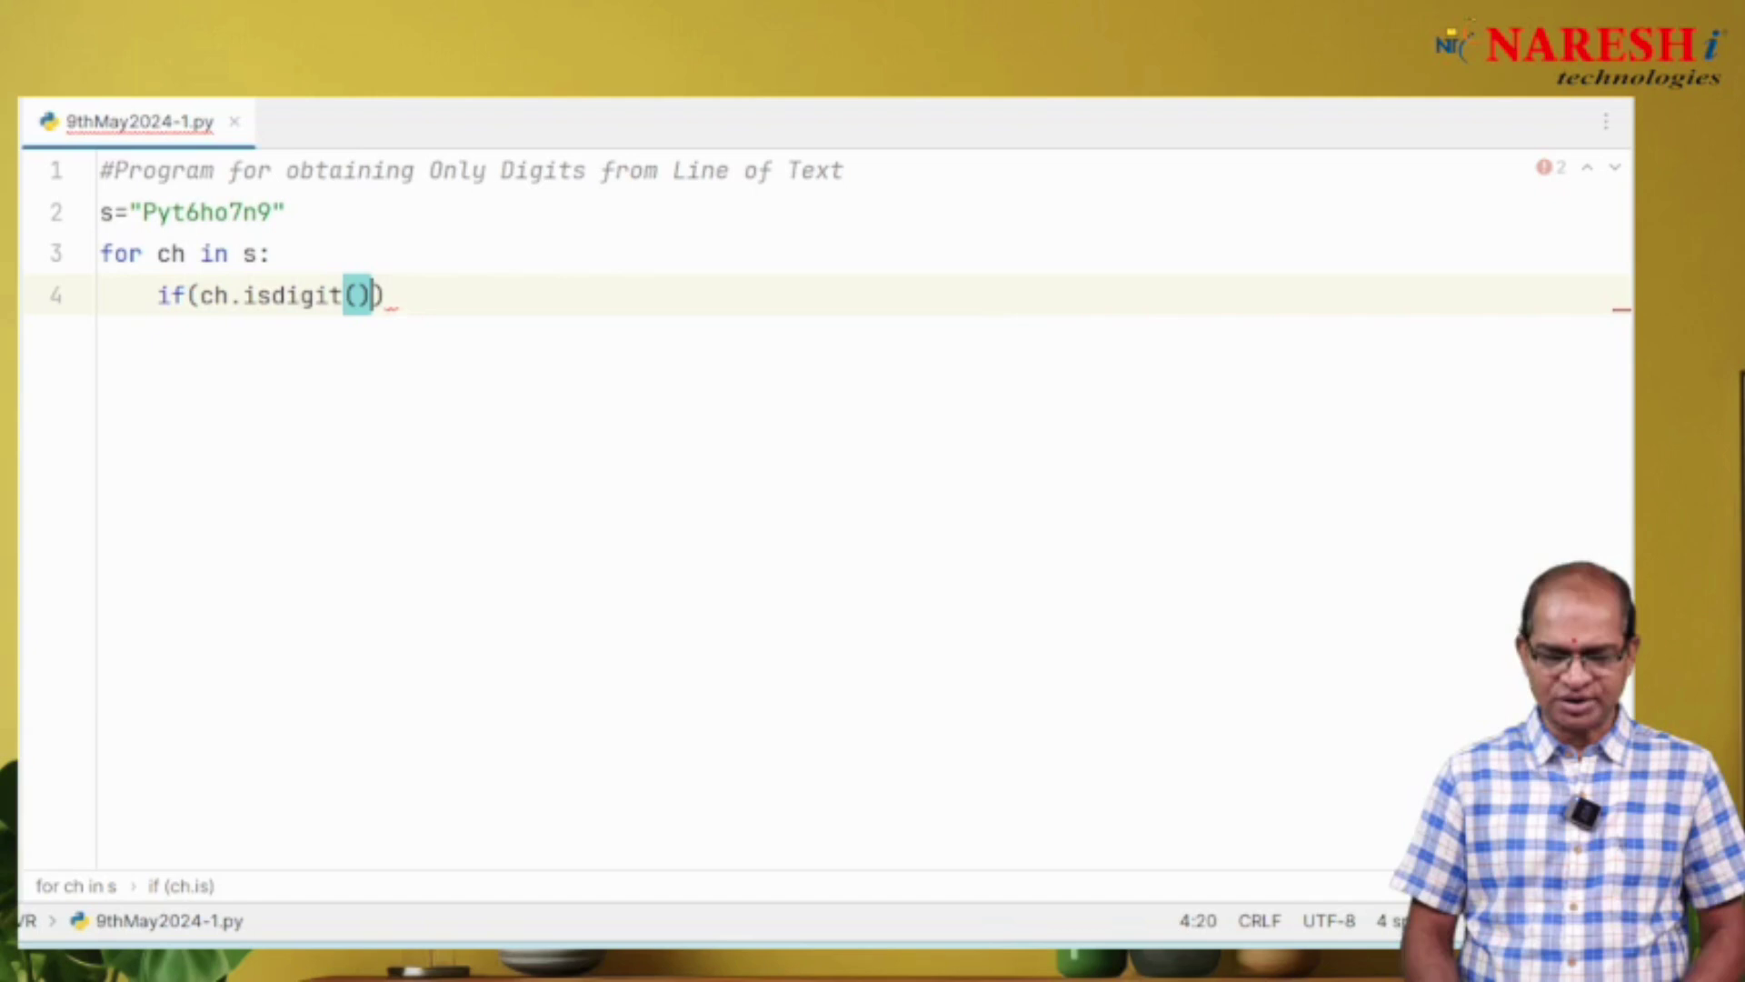
text():)
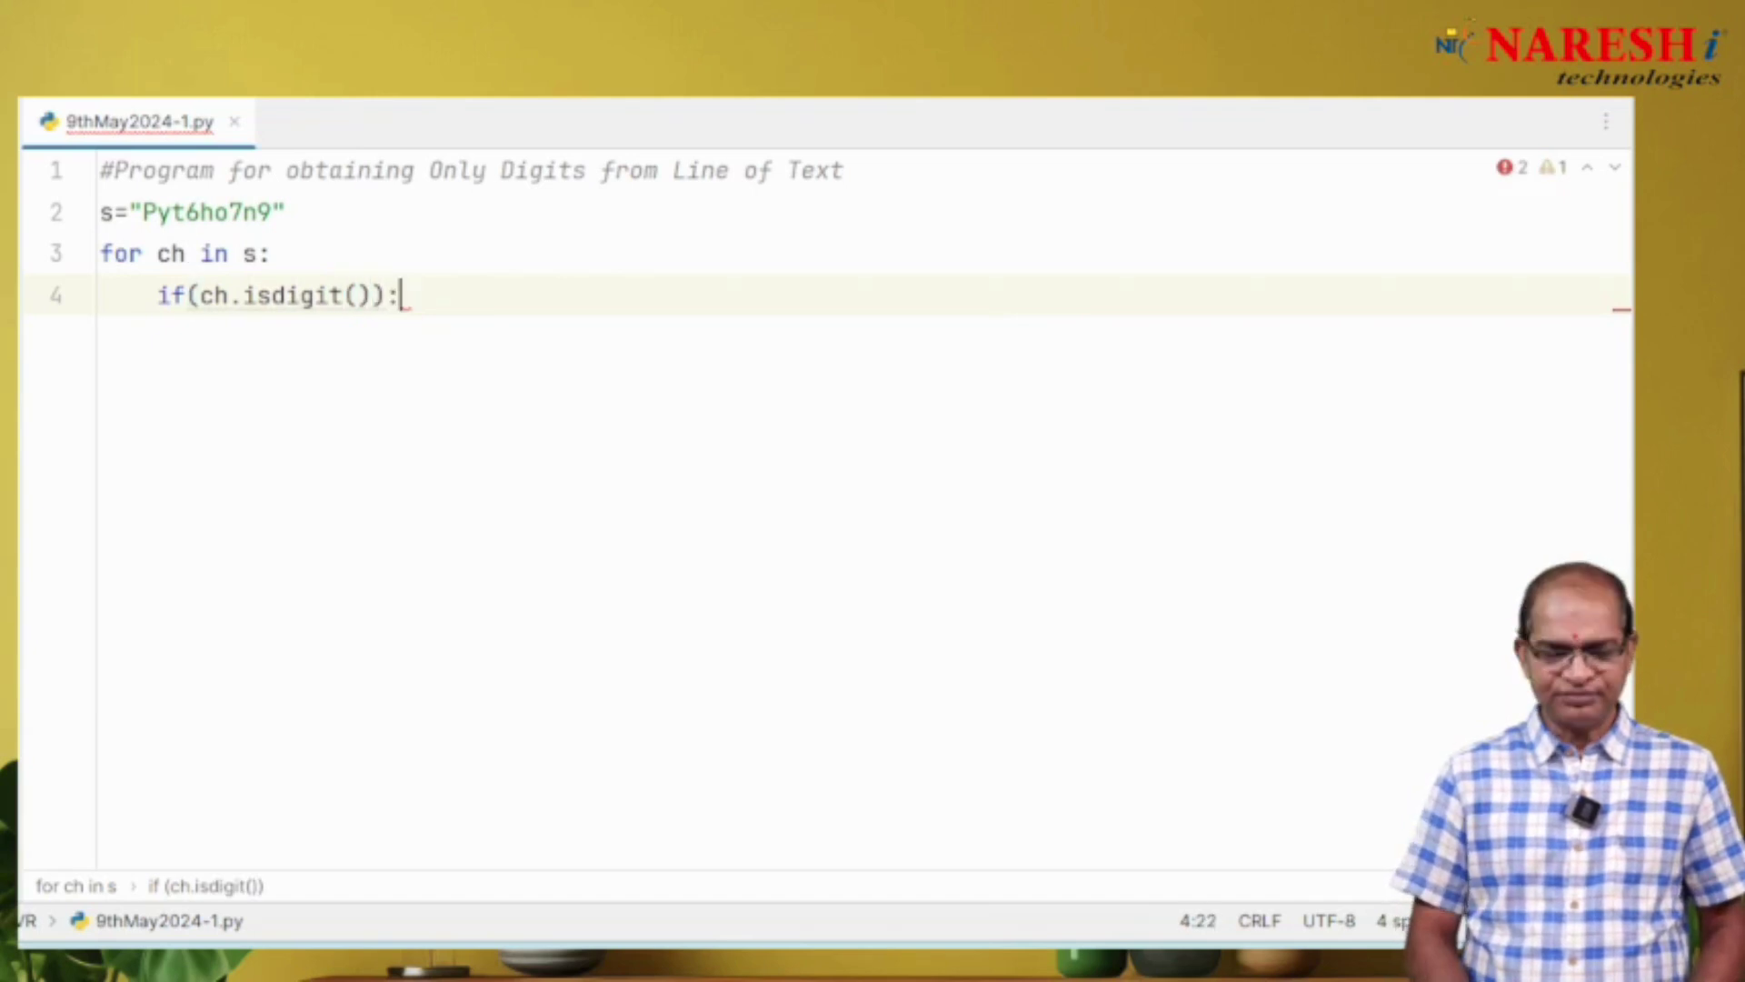
key(Return)
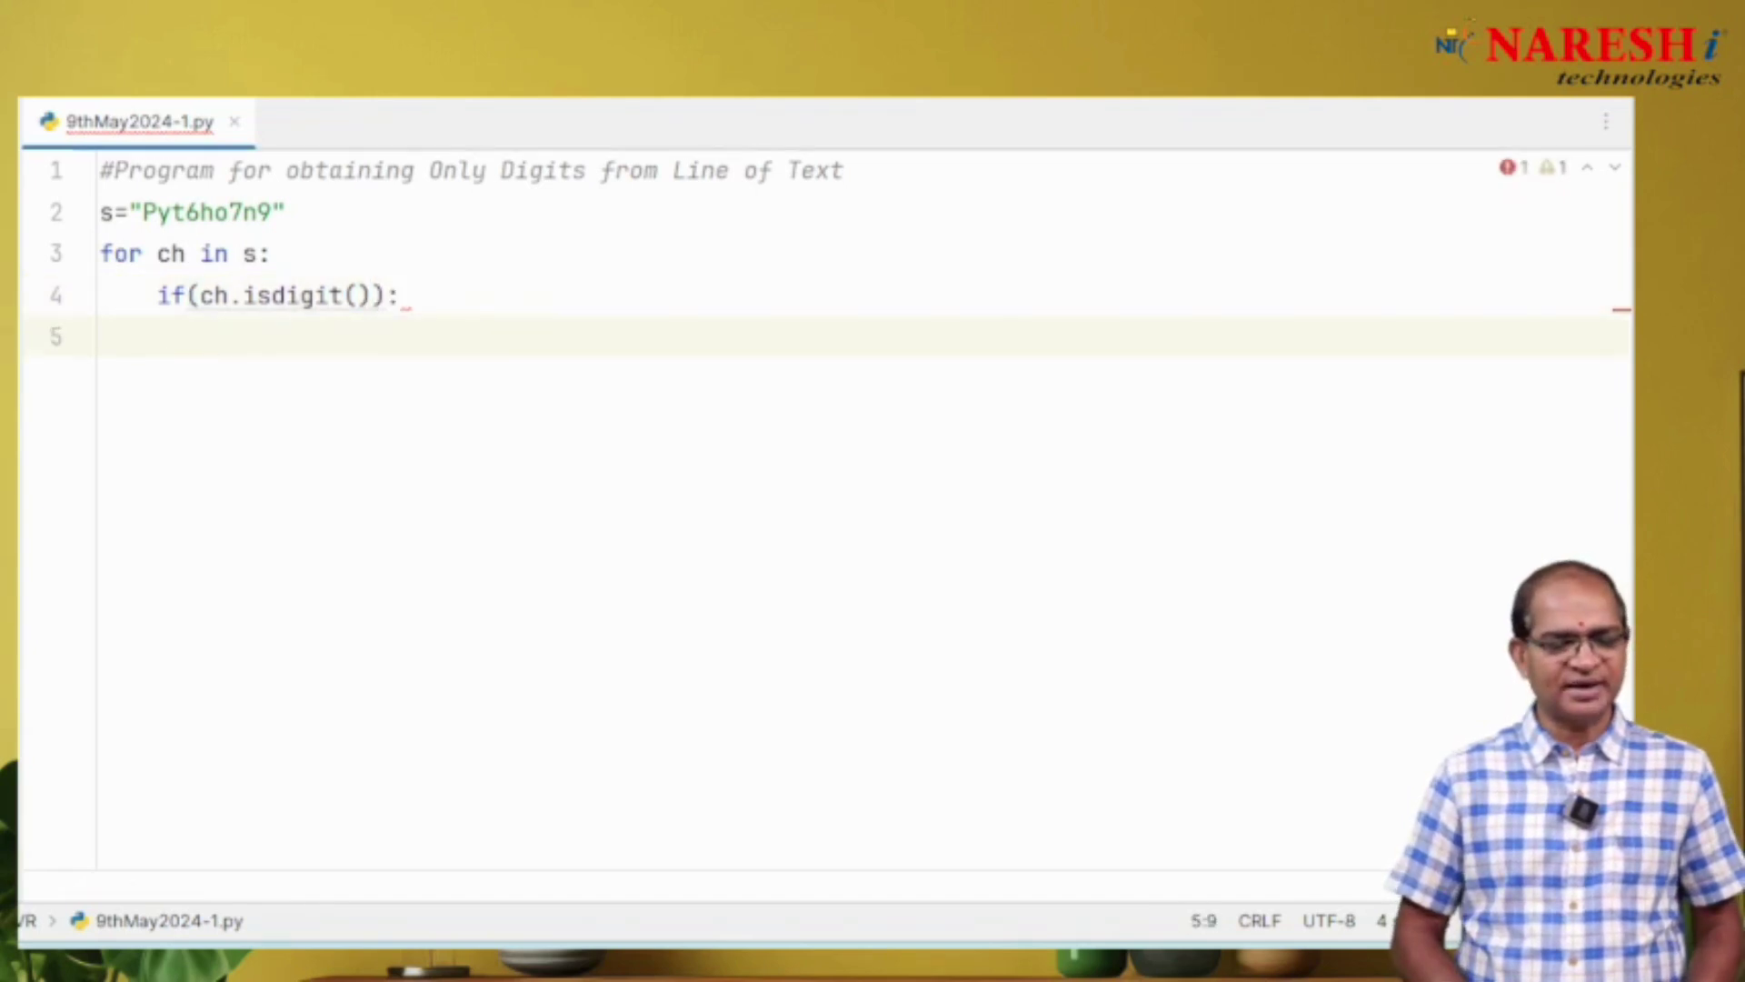
text(print)
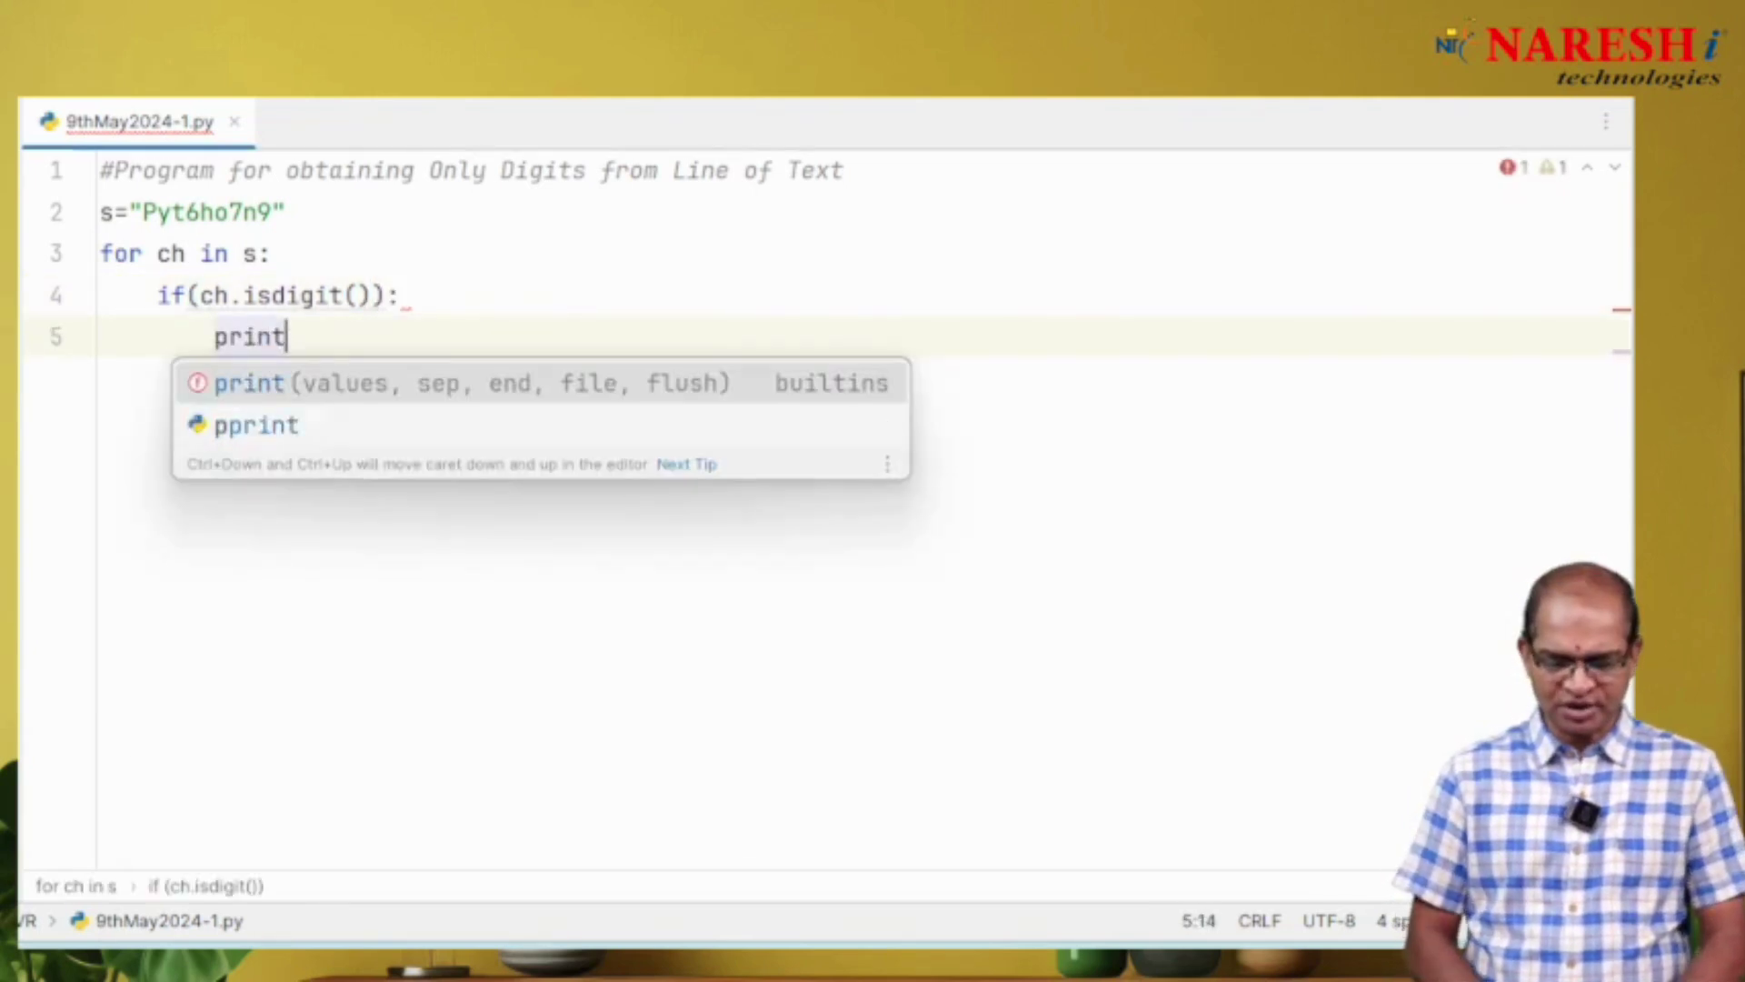
text((ch)
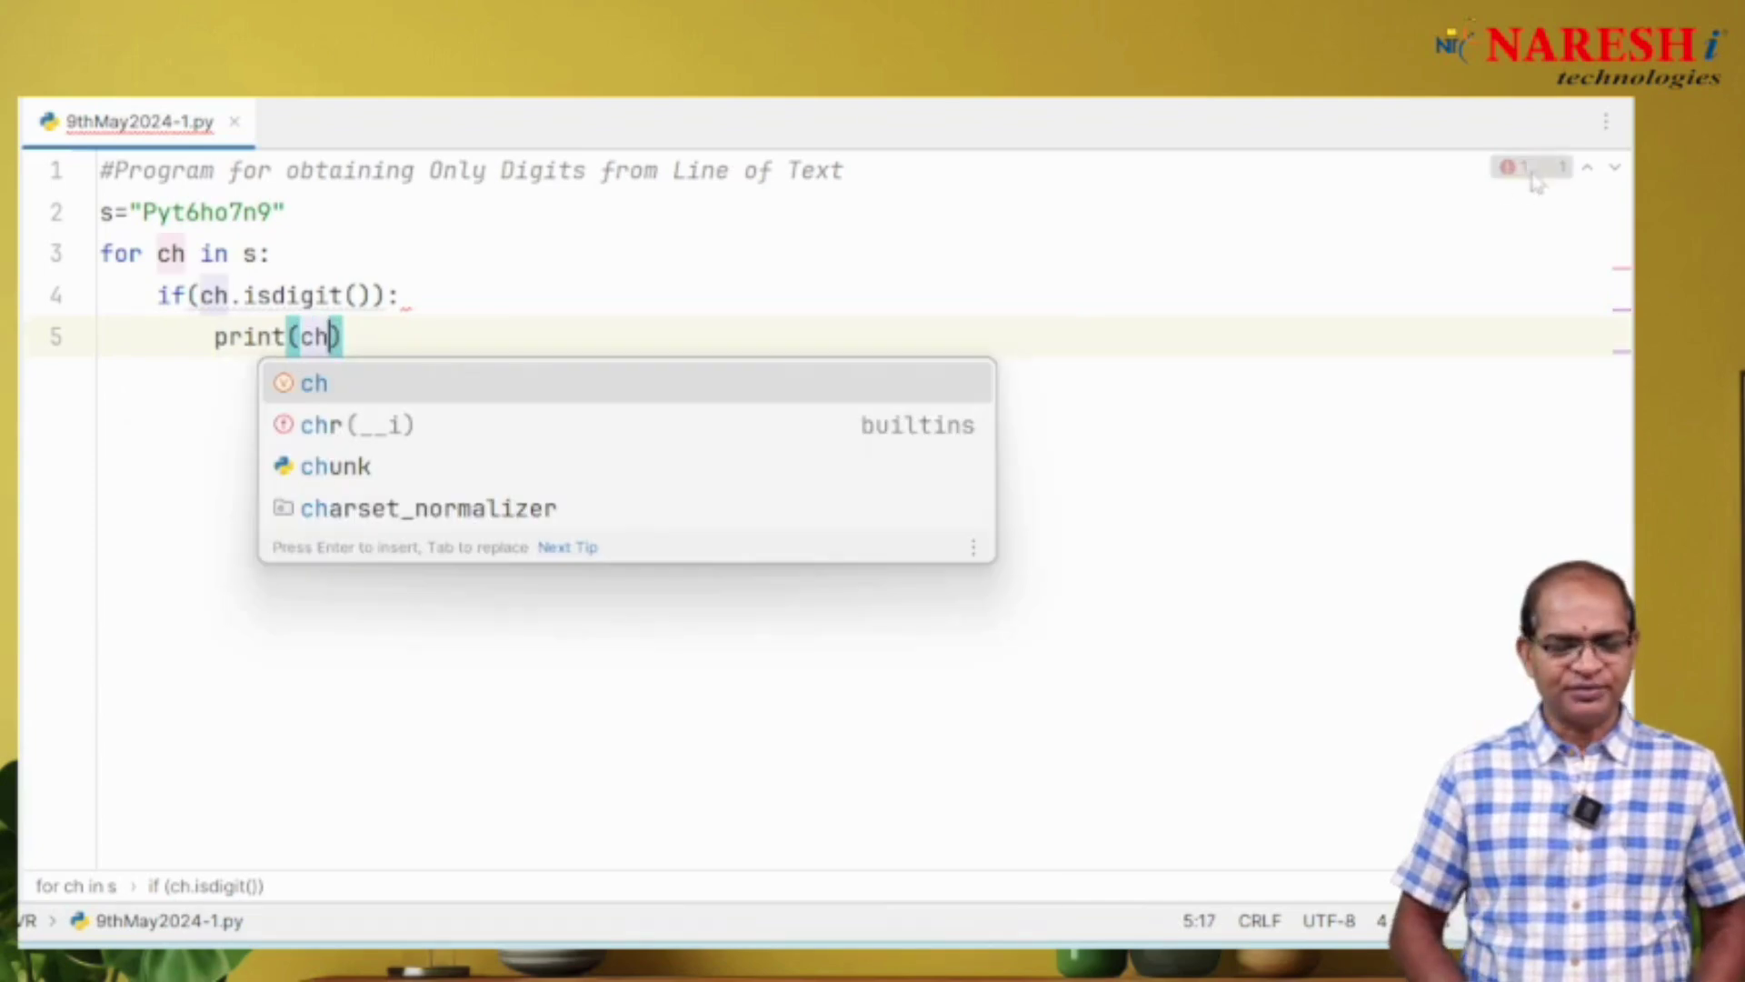
text())
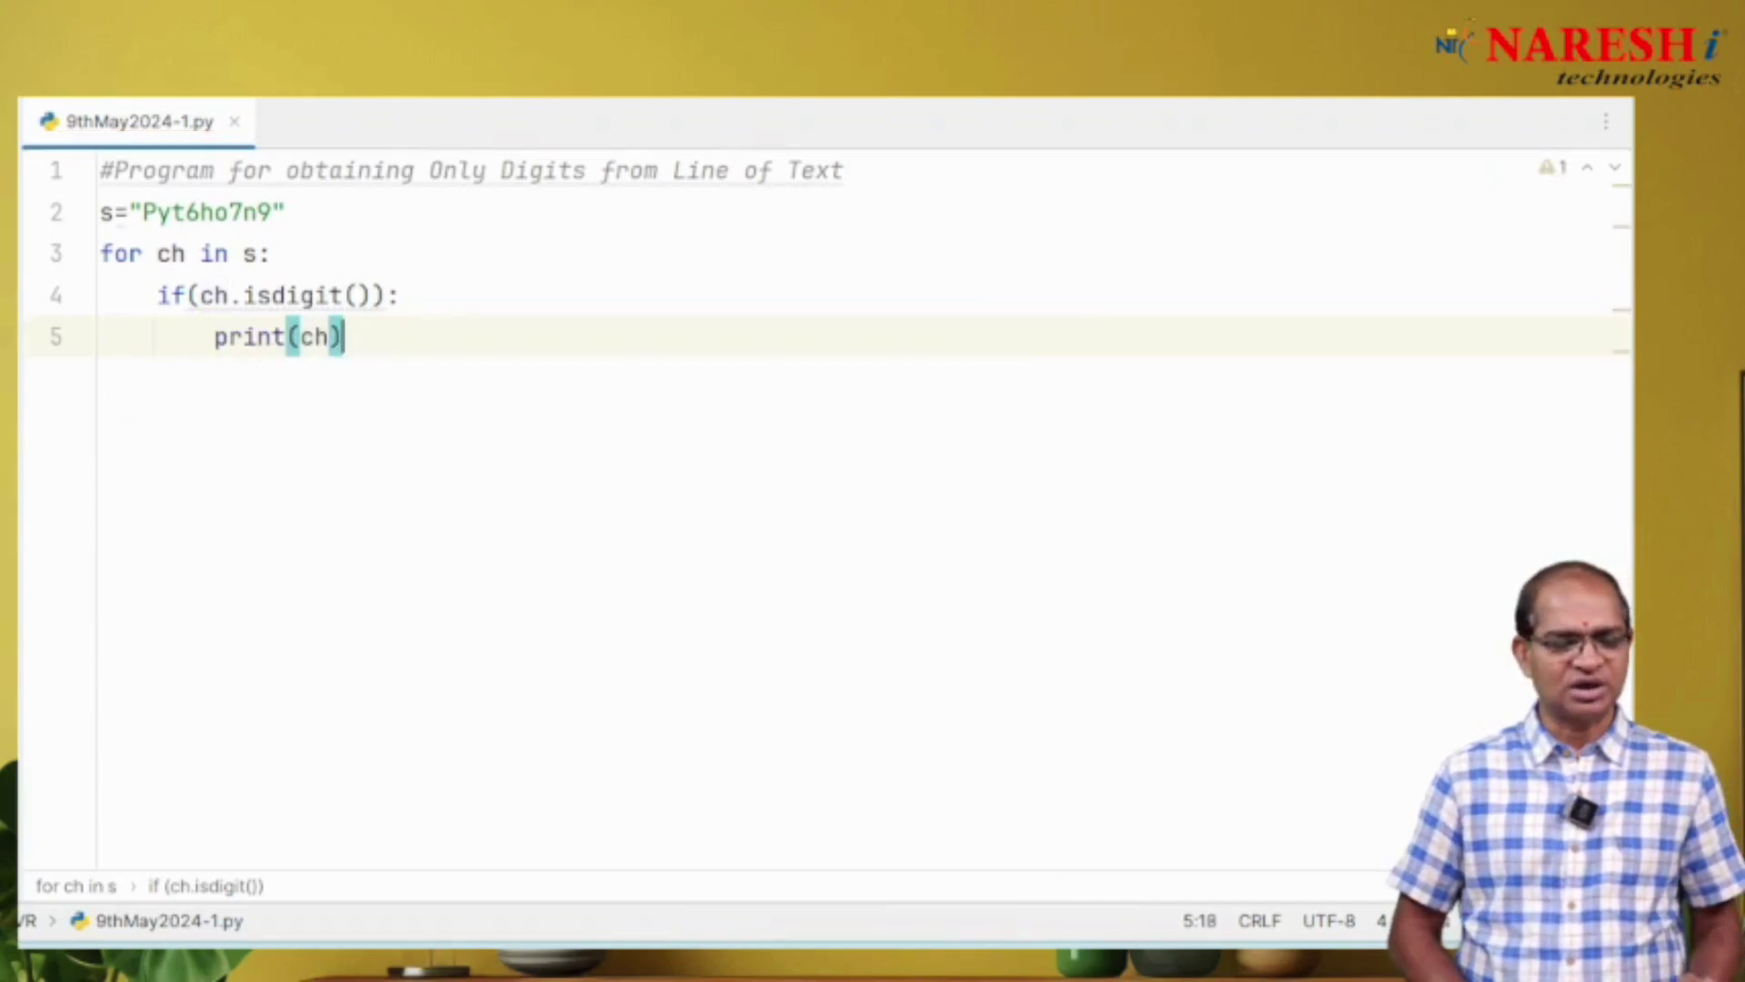
Run '9thMay2024-1' from the editor context menu, printing 6, 7 and 9
right_click(412, 254)
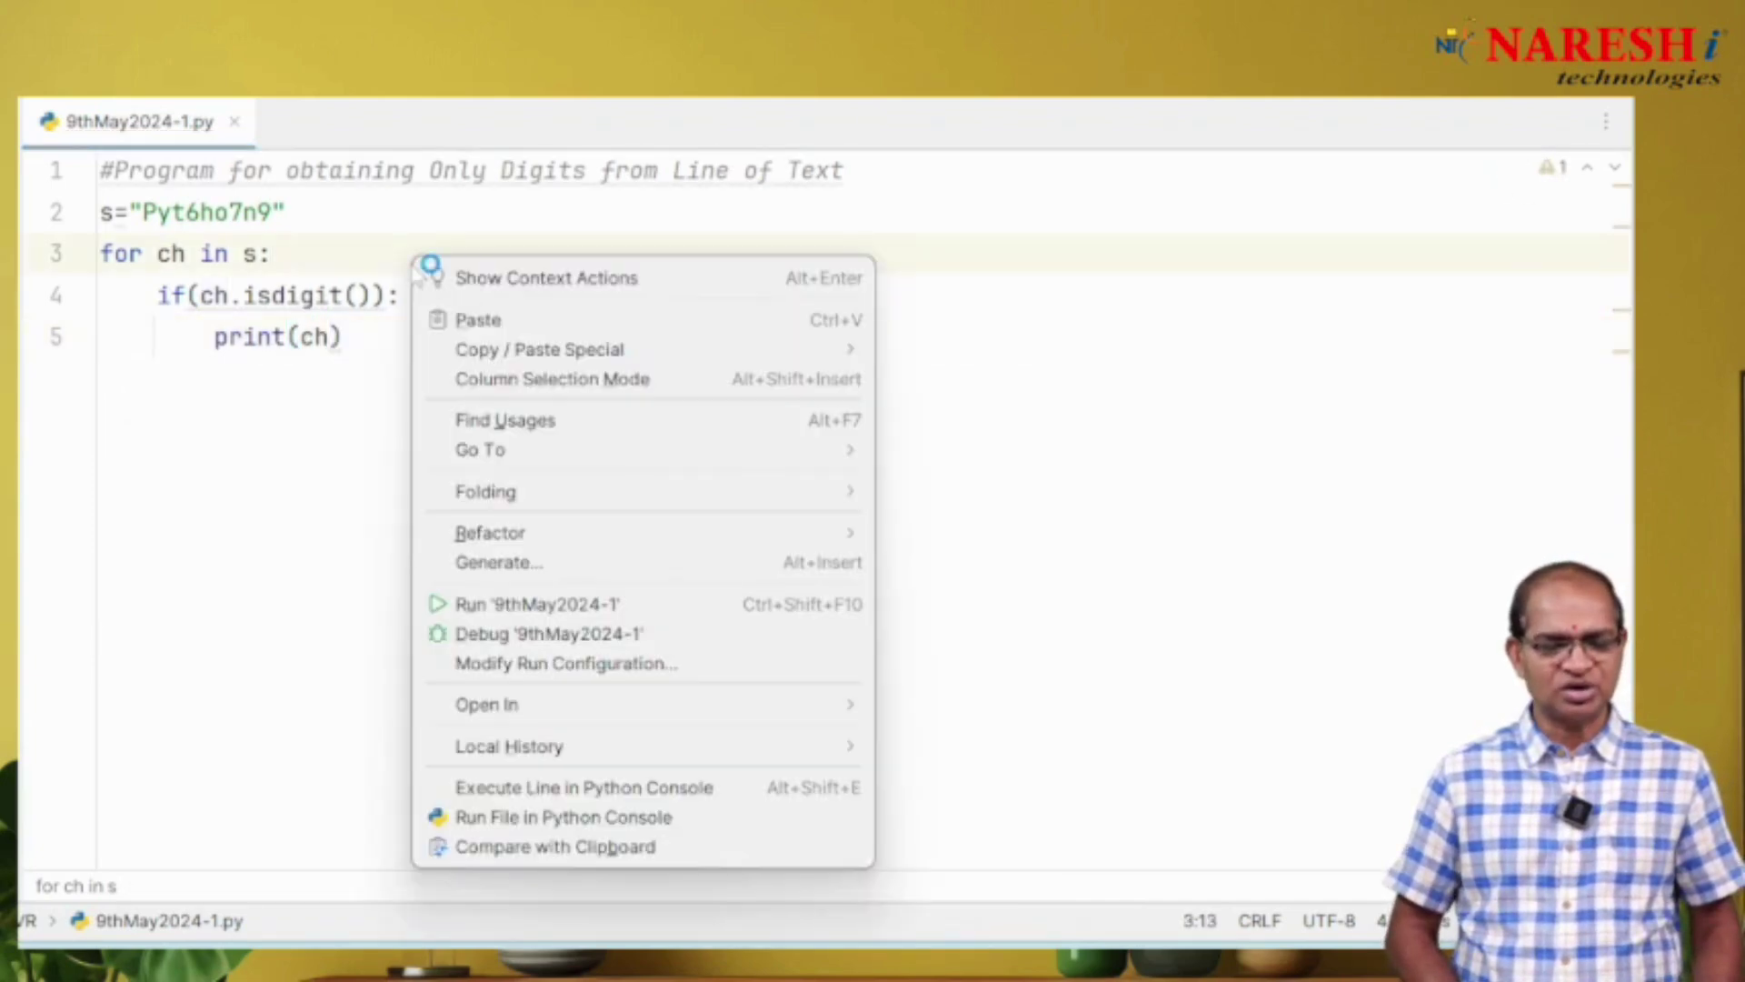
click(526, 609)
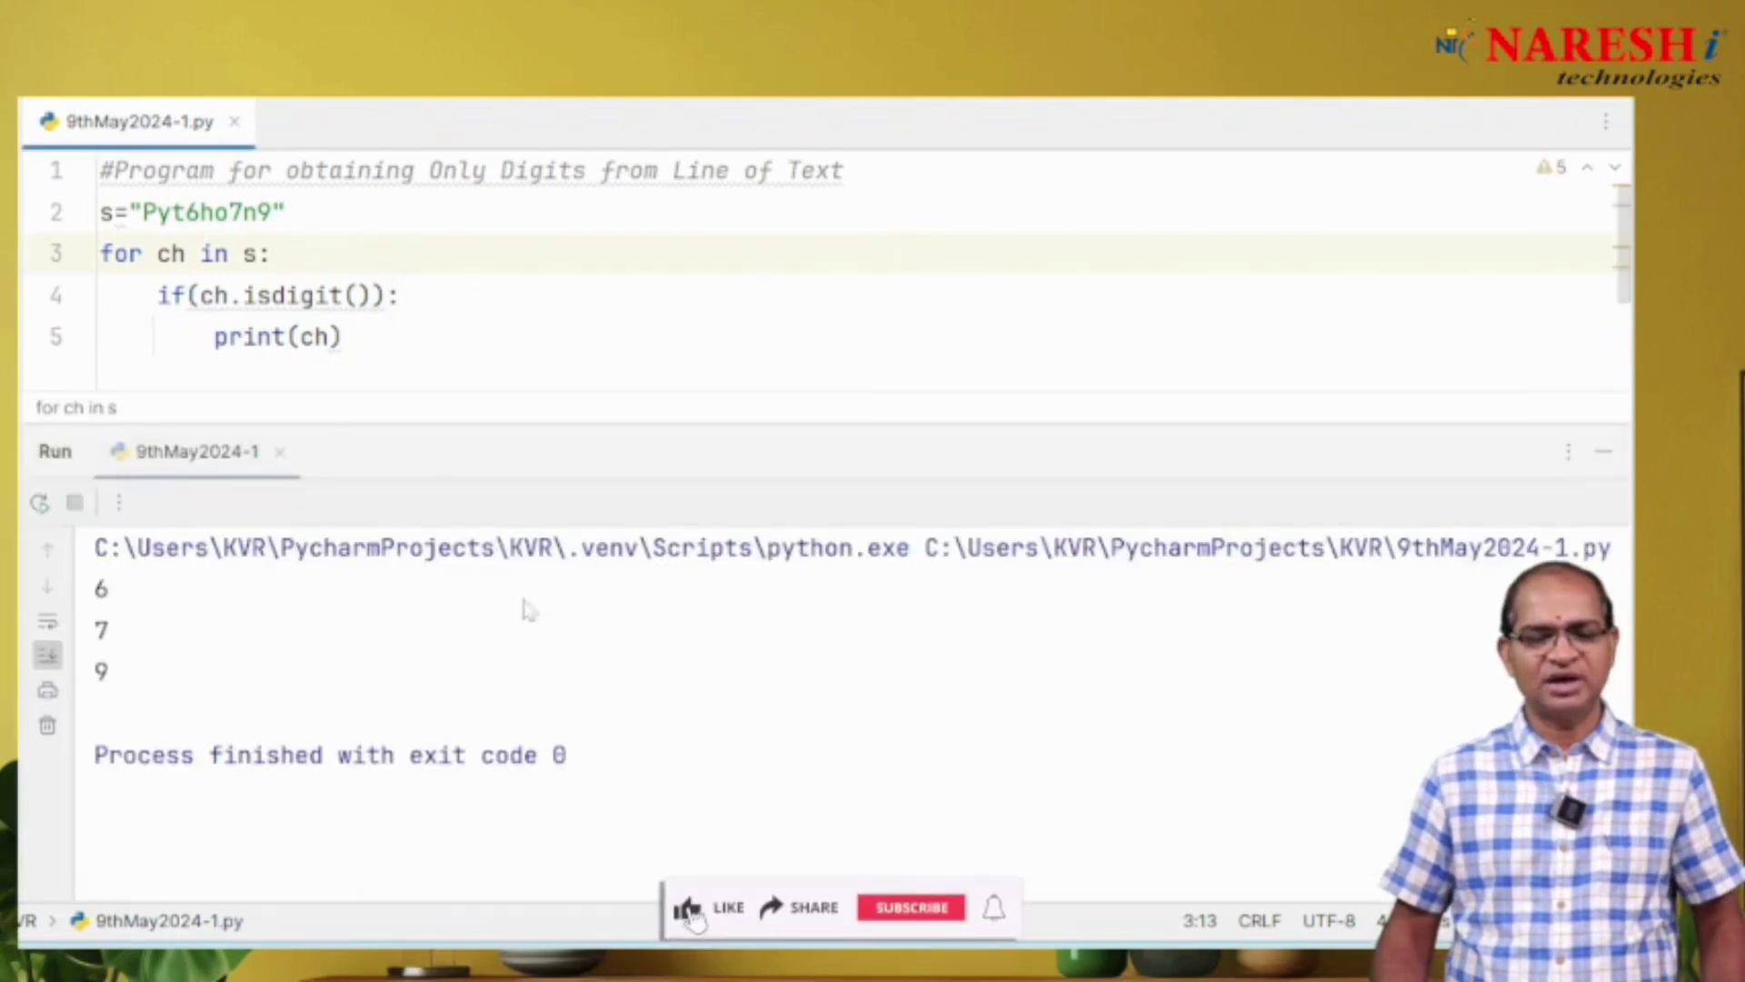